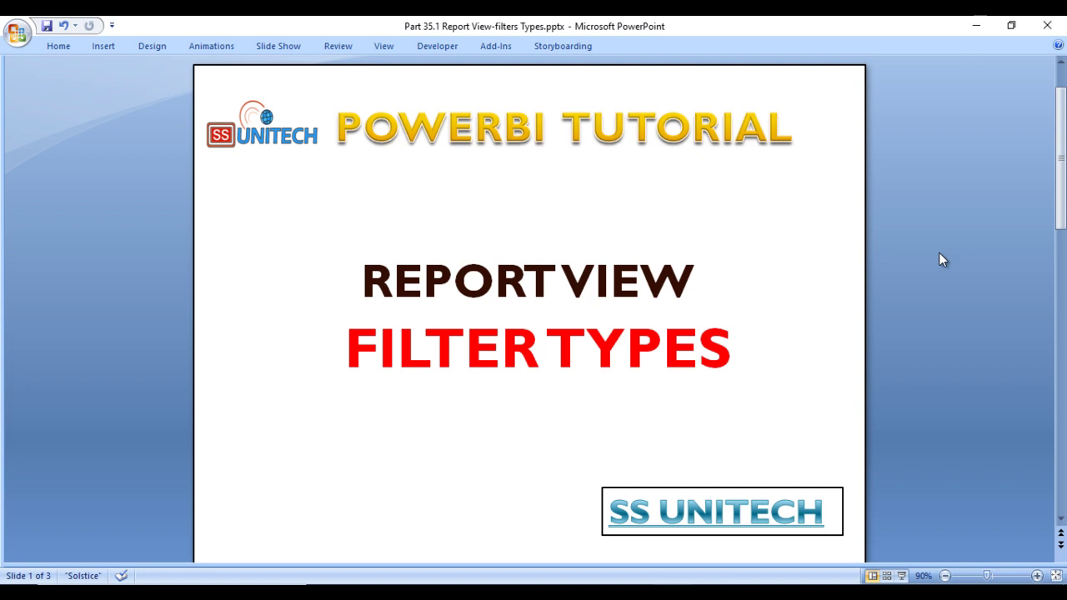
Scroll the slide pane from the Report View Filter Types title slide to slide 2.
{"action": "scroll", "coordinate": [940, 260], "scroll_direction": "down", "scroll_amount": 1}
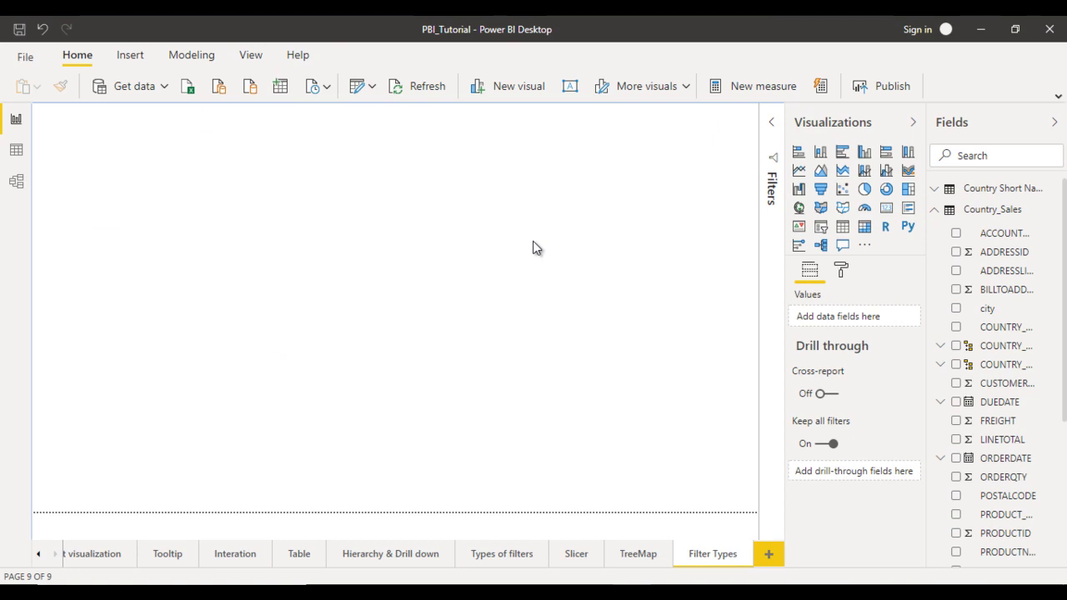
Add a page-filling clustered column chart with COUNTRY_NAME on the axis and ORDERQTY as values.
{"action": "left_click", "coordinate": [867, 153]}
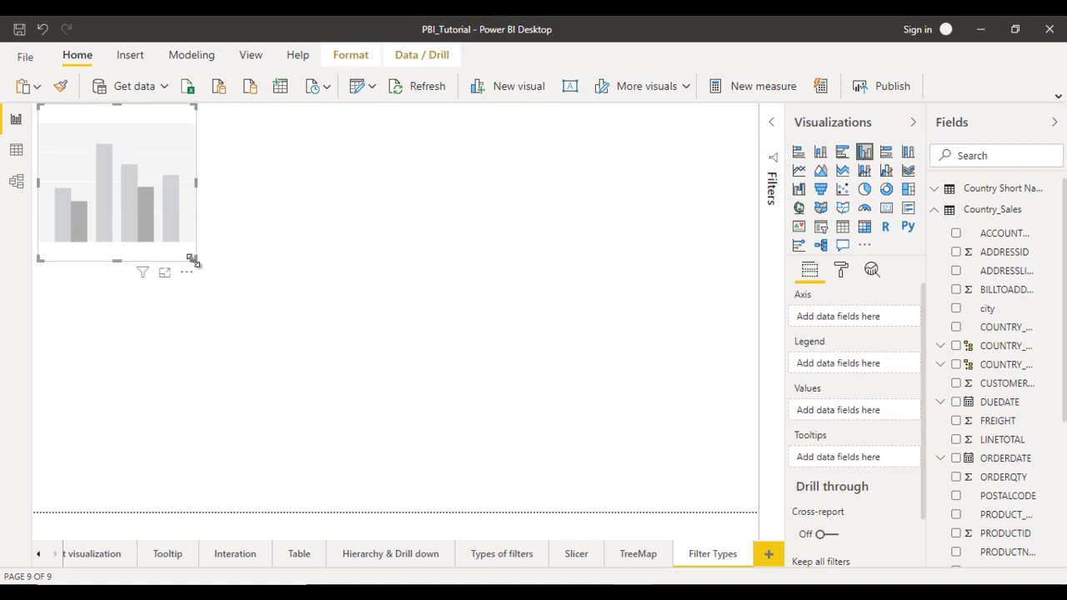
{"action": "left_click_drag", "start_coordinate": [192, 260], "coordinate": [794, 518]}
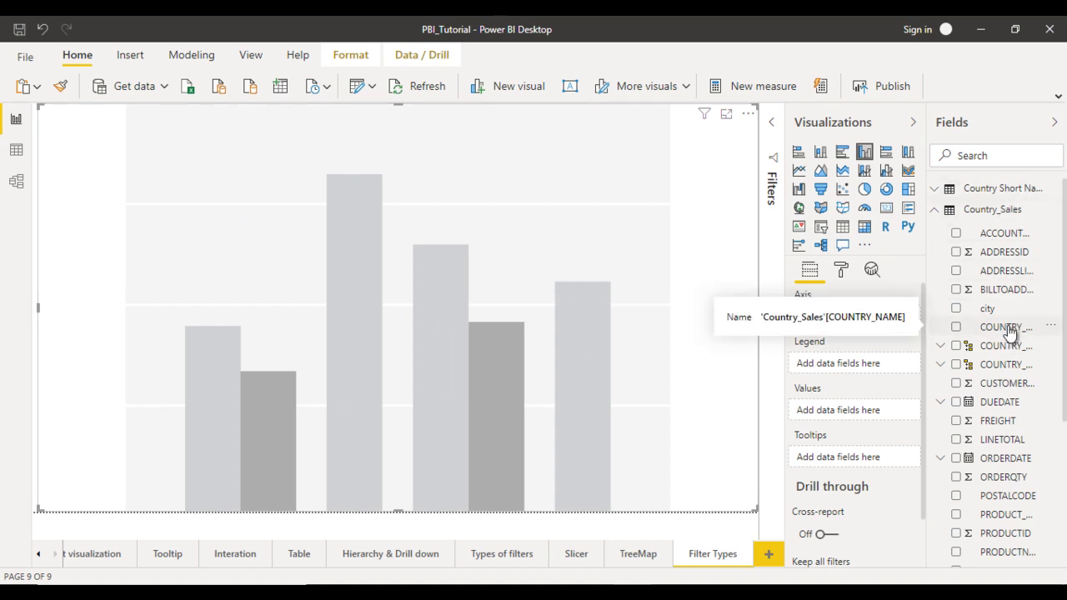
{"action": "left_click_drag", "start_coordinate": [1009, 331], "coordinate": [863, 315]}
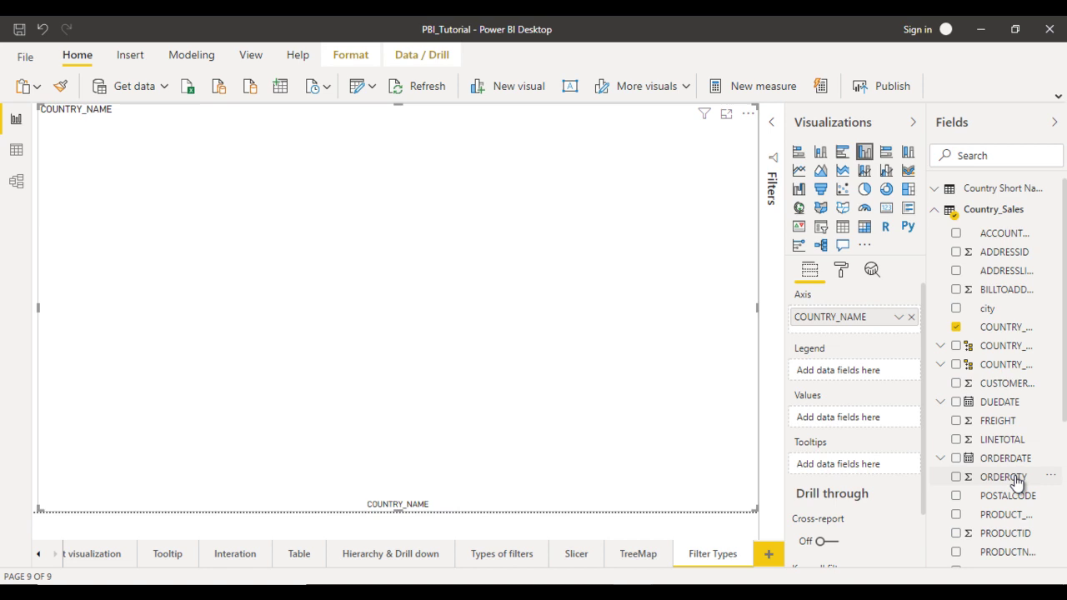
{"action": "mouse_move", "coordinate": [1017, 483]}
{"action": "left_mouse_down"}
{"action": "mouse_move", "coordinate": [845, 436]}
{"action": "mouse_move", "coordinate": [845, 420]}
{"action": "mouse_move", "coordinate": [856, 424]}
{"action": "left_mouse_up"}
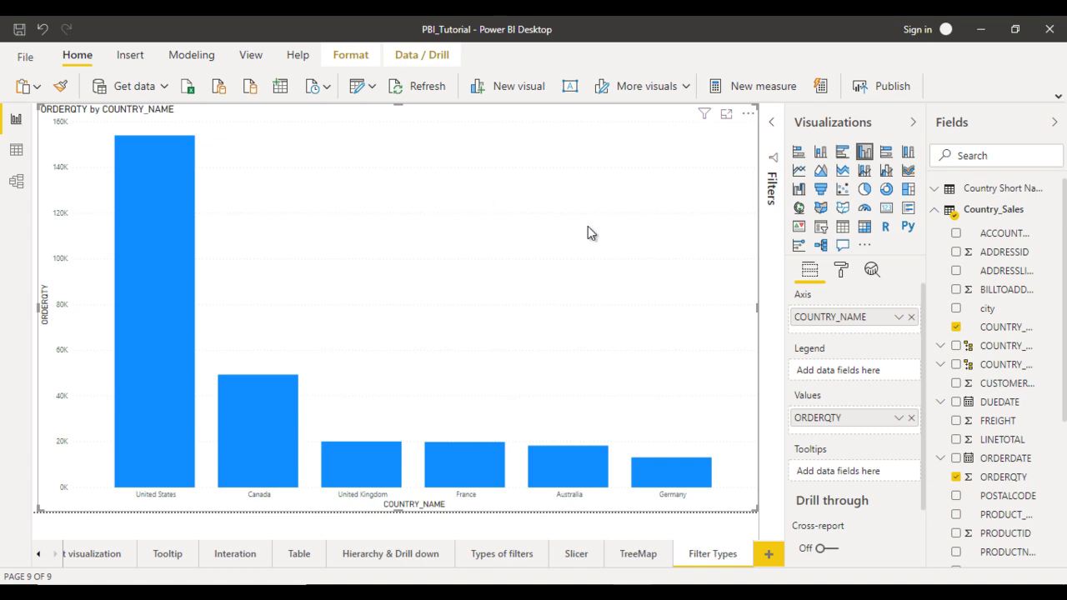
Expand the Filters pane, then toggle it off and back on from the View ribbon.
{"action": "left_click", "coordinate": [773, 125]}
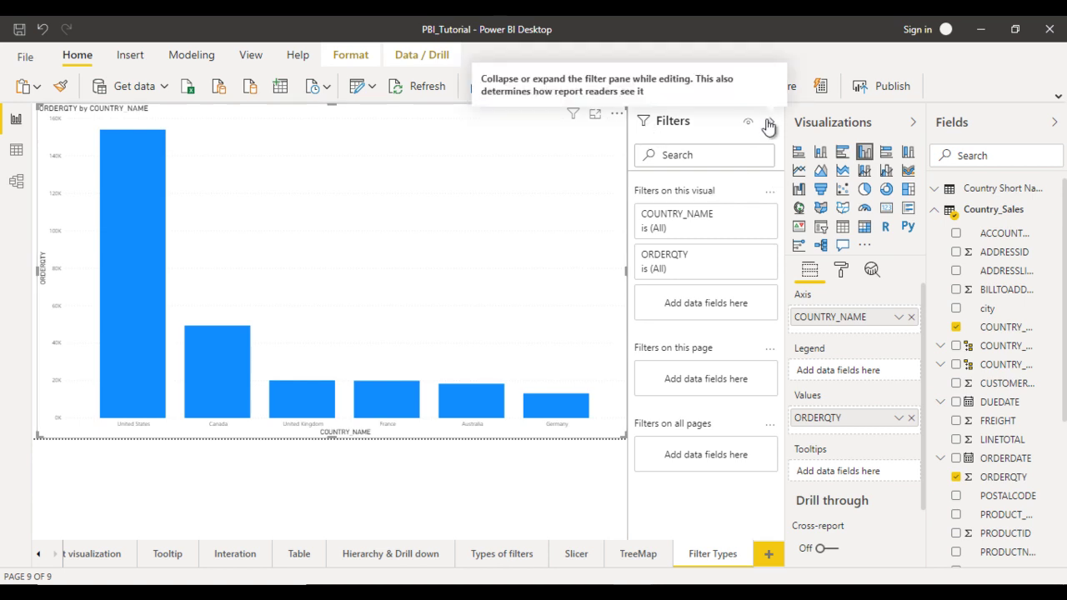
{"action": "left_click", "coordinate": [250, 56]}
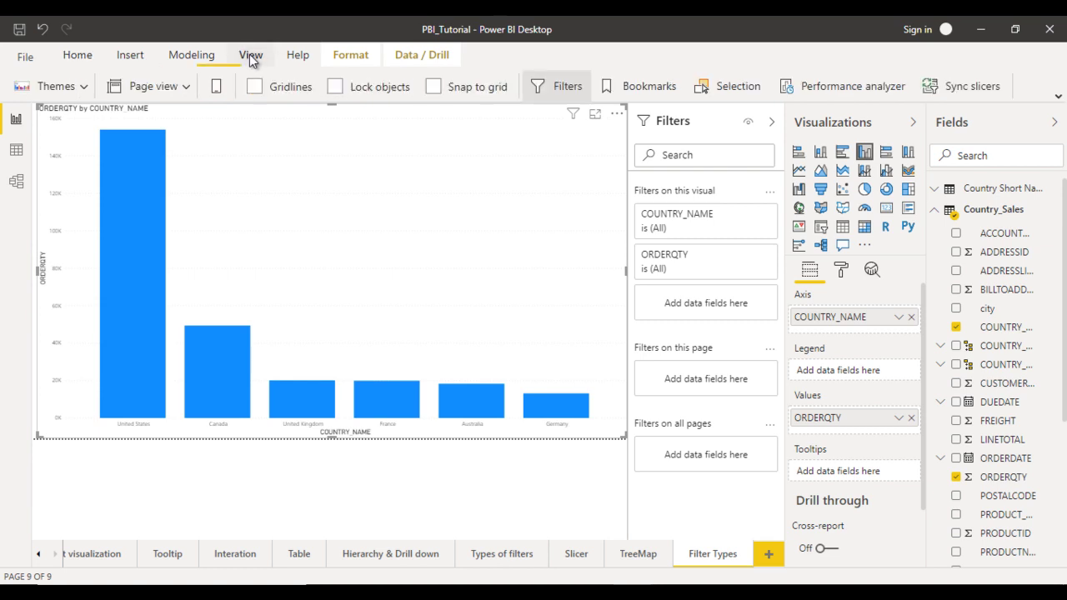
{"action": "left_click", "coordinate": [552, 87]}
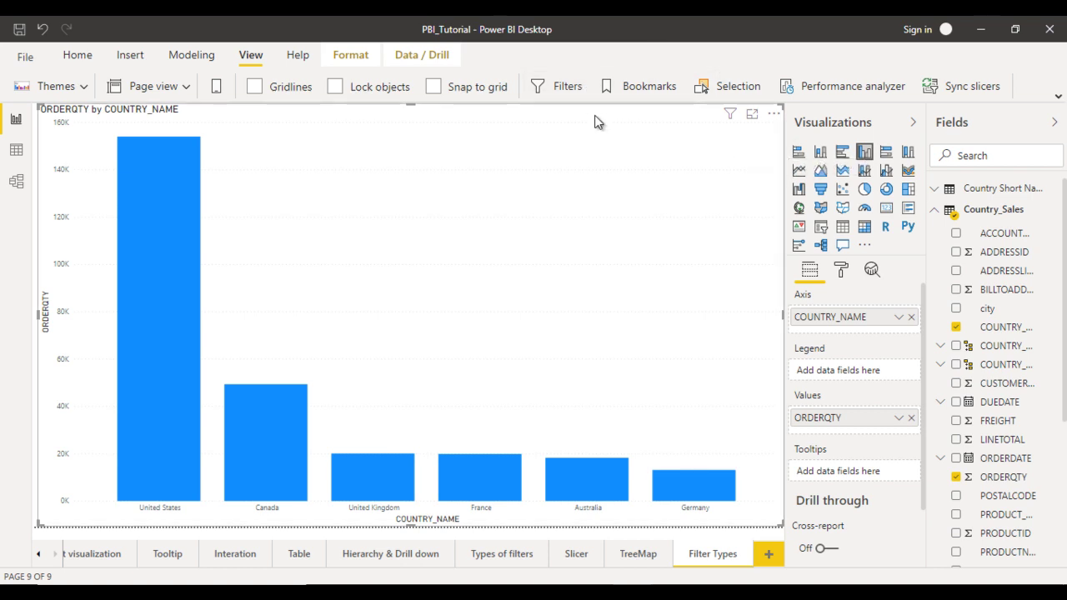
{"action": "left_click", "coordinate": [559, 86]}
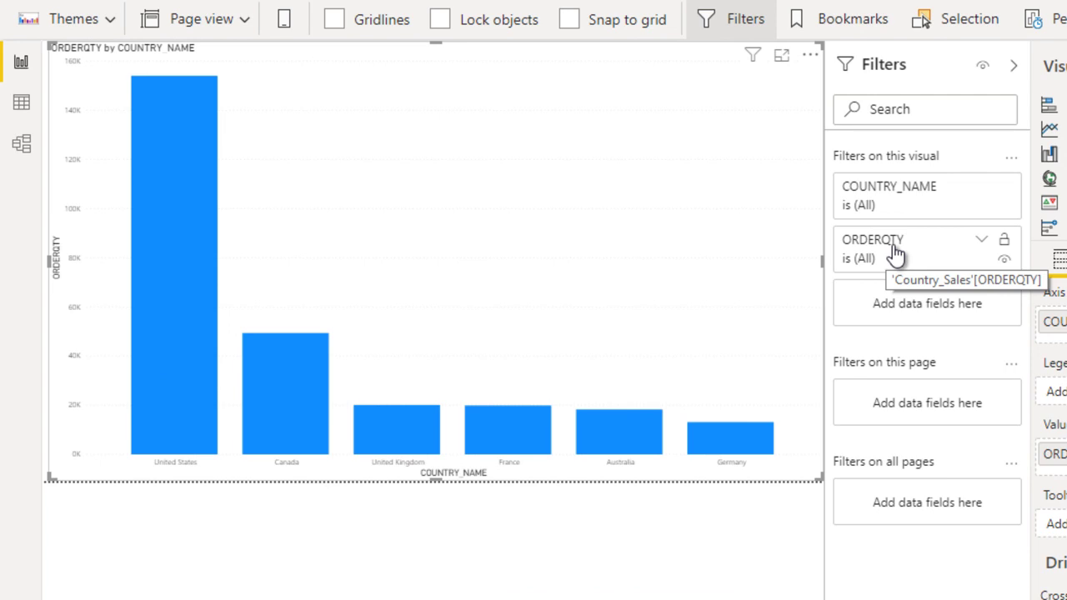
Expand the COUNTRY_NAME filter card and review its filter types, keeping Basic filtering.
{"action": "left_click", "coordinate": [941, 196]}
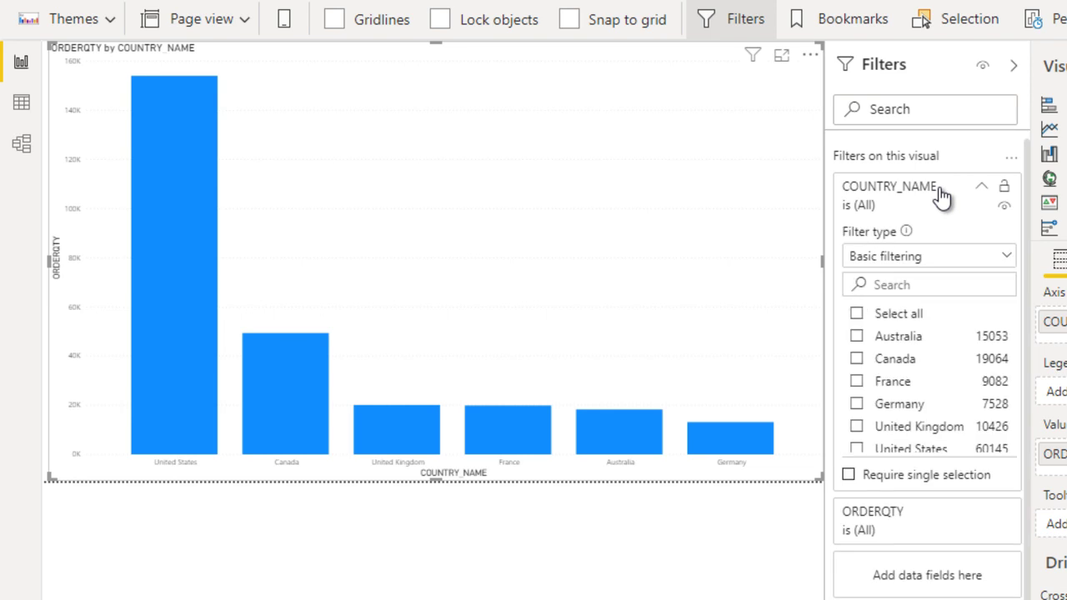
{"action": "left_click", "coordinate": [911, 259]}
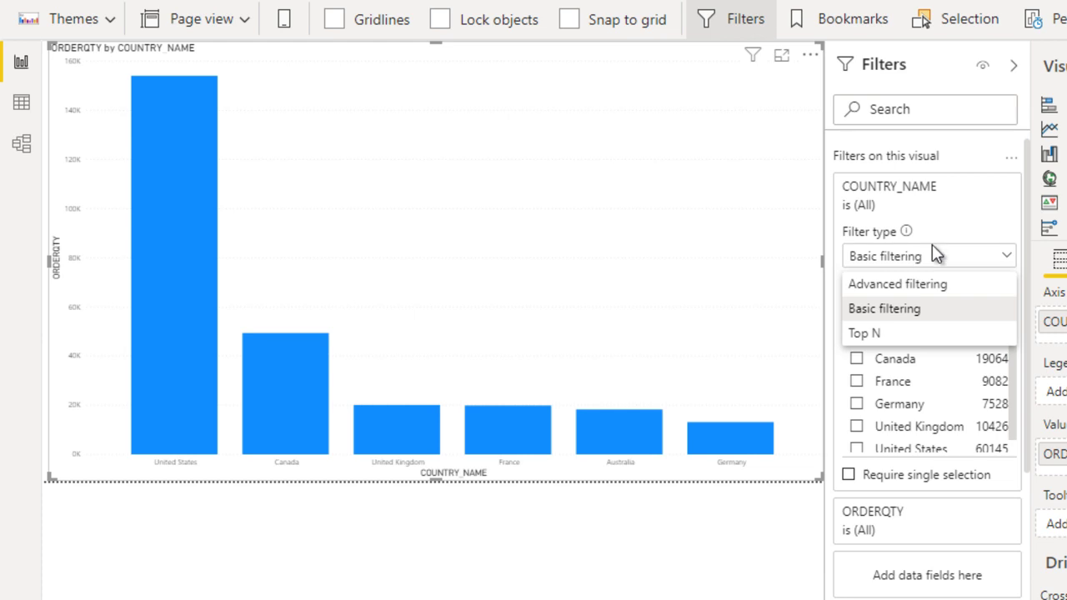
{"action": "left_click", "coordinate": [933, 247]}
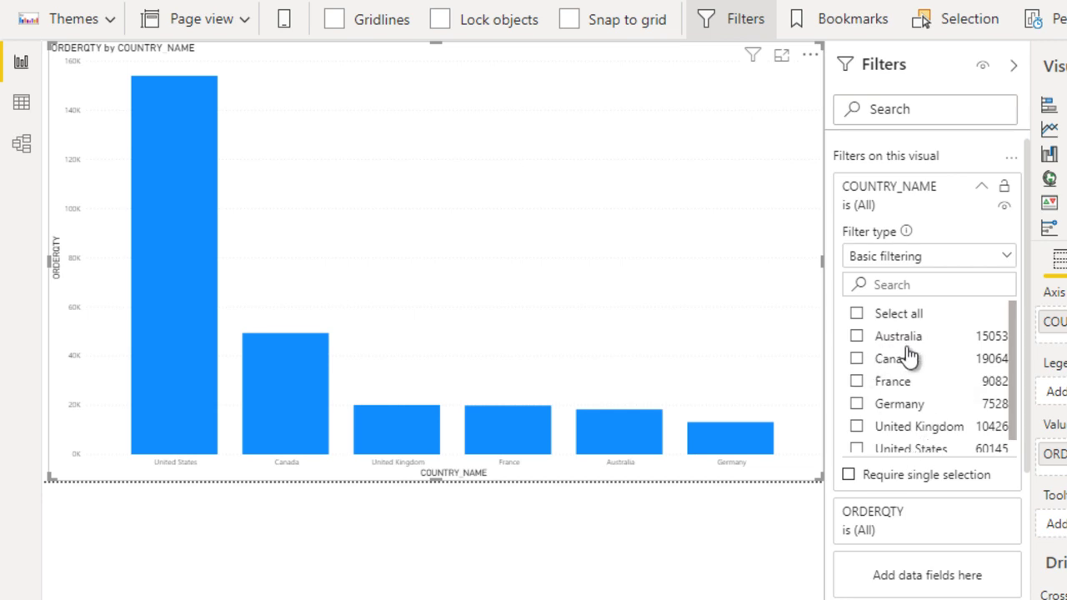
Apply an Advanced filter on COUNTRY_NAME: starts with 'united'.
{"action": "left_click", "coordinate": [945, 256]}
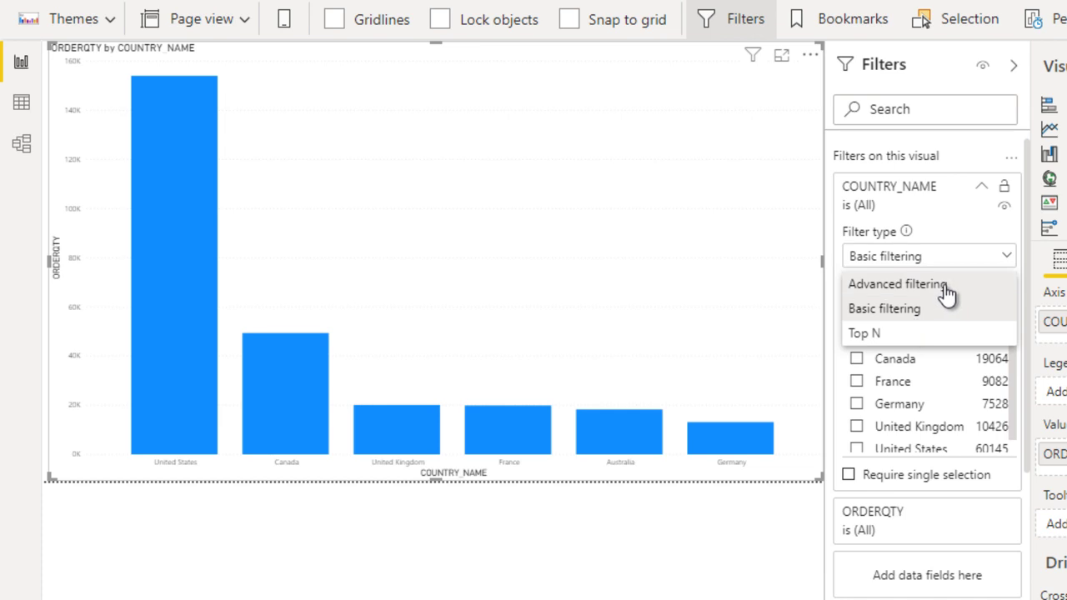
{"action": "left_click", "coordinate": [946, 288]}
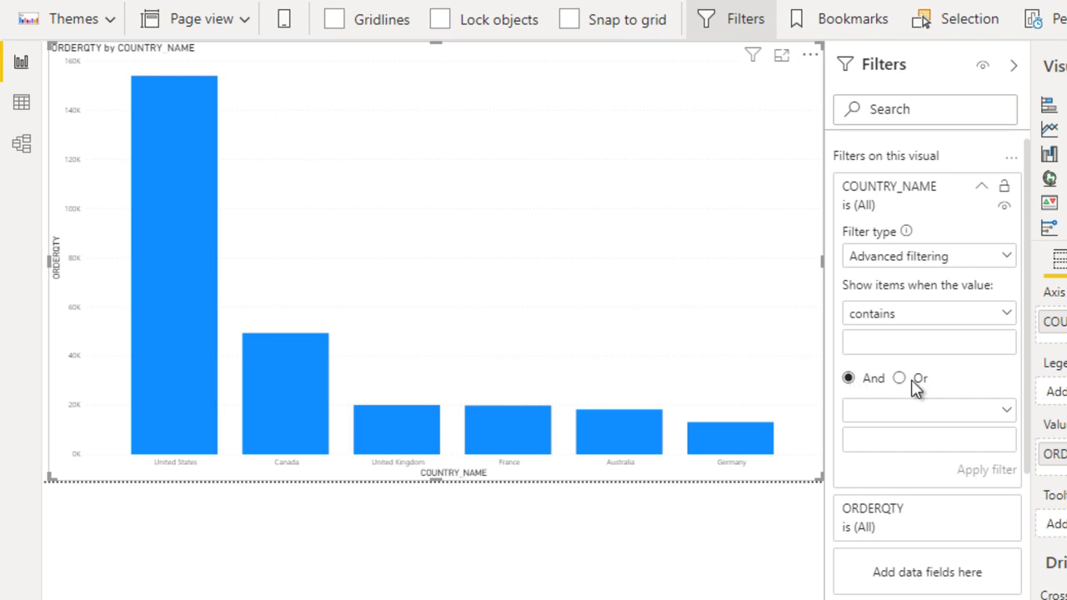
{"action": "left_click", "coordinate": [928, 317]}
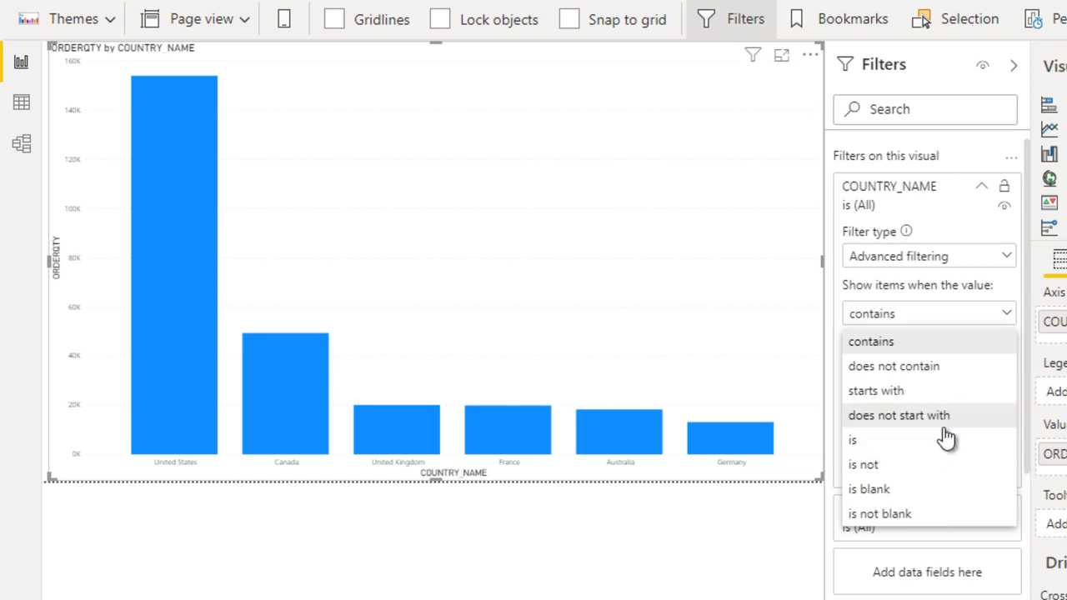
{"action": "left_click", "coordinate": [967, 399]}
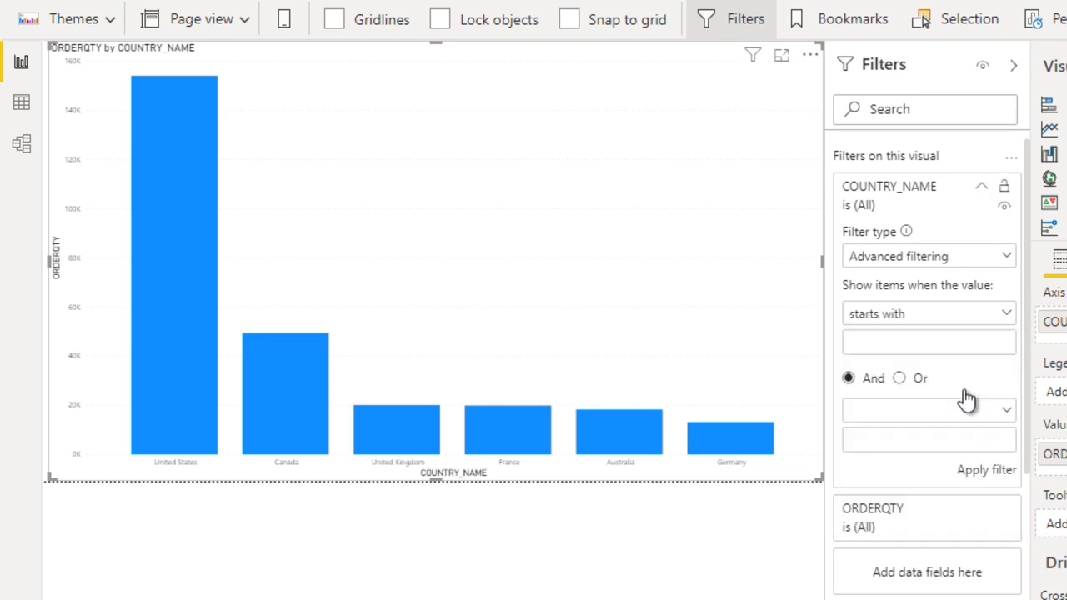
{"action": "left_click", "coordinate": [896, 339]}
{"action": "type", "text": "united"}
{"action": "left_click", "coordinate": [985, 476]}
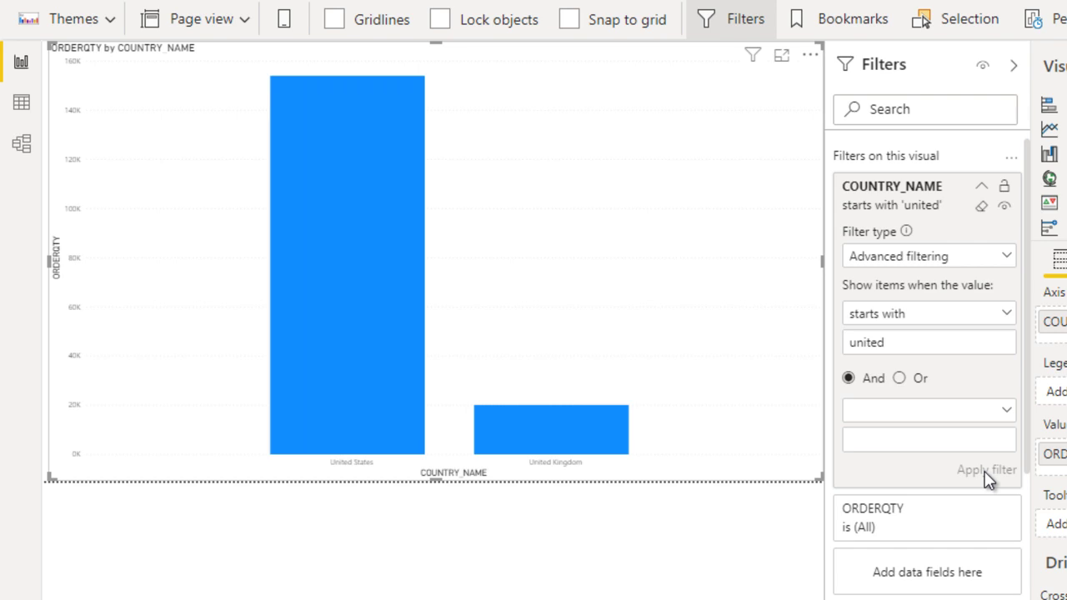
{"action": "mouse_move", "coordinate": [578, 436]}
Add a 'does not contain States' condition joined with Or to the COUNTRY_NAME filter and apply it.
{"action": "left_click", "coordinate": [900, 416]}
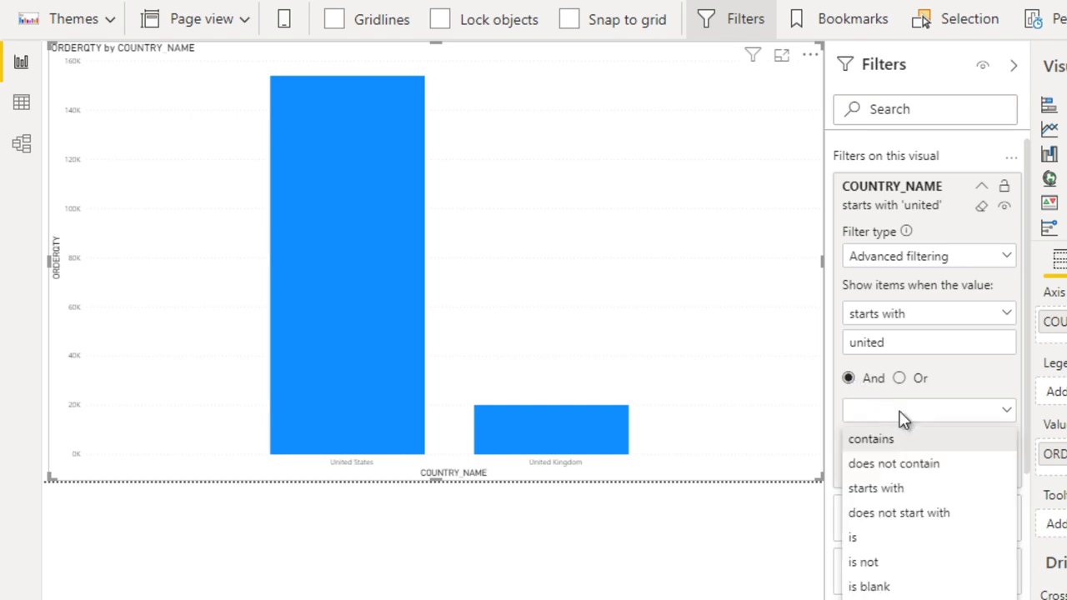
{"action": "left_click", "coordinate": [942, 473]}
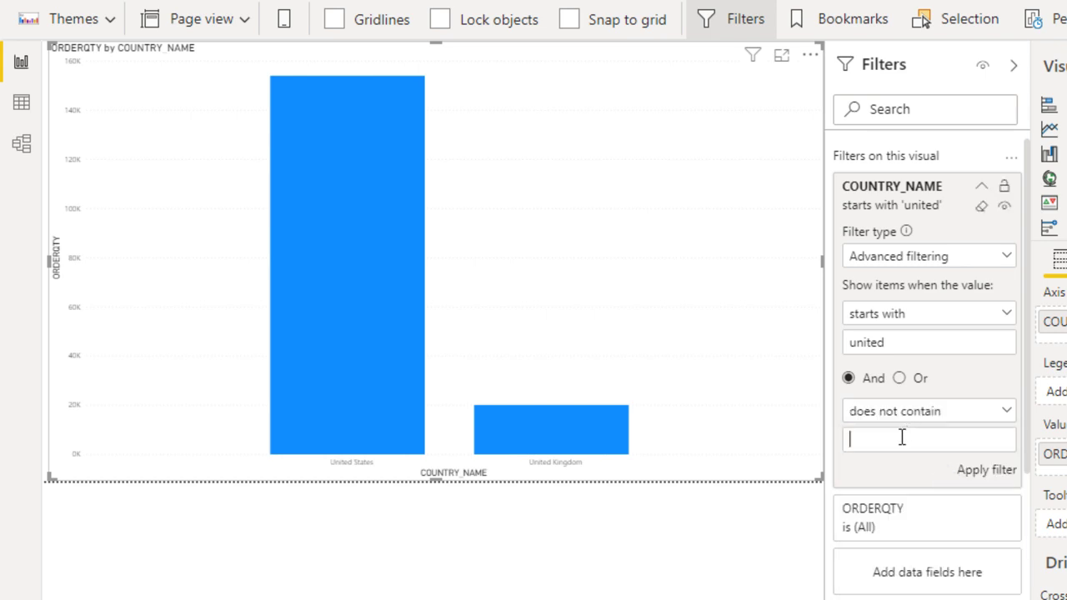
{"action": "type", "text": "States"}
{"action": "left_click", "coordinate": [1001, 473]}
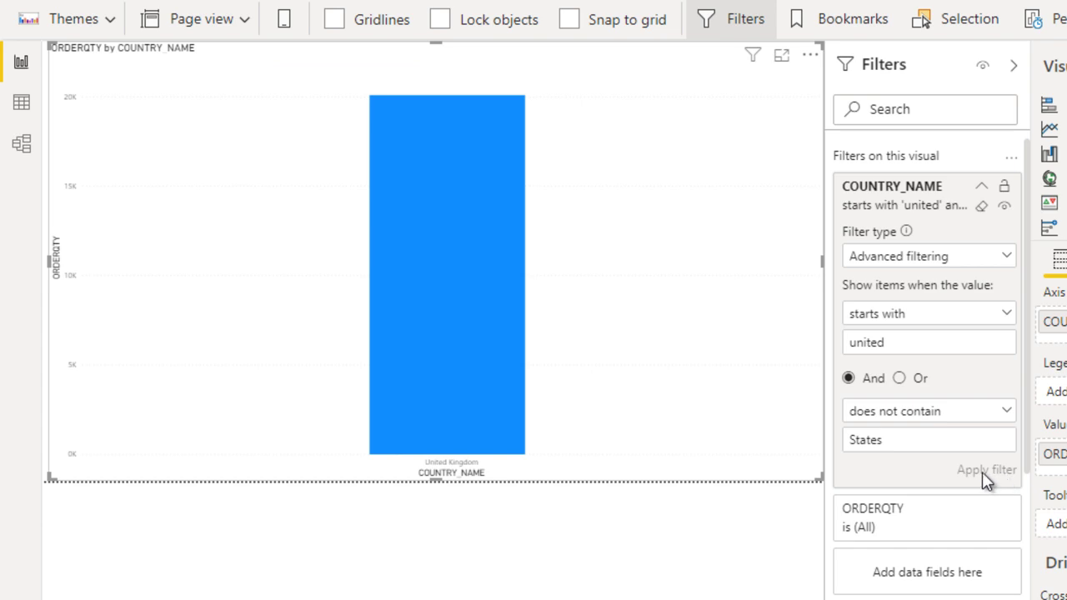
{"action": "mouse_move", "coordinate": [425, 425]}
{"action": "mouse_move", "coordinate": [476, 445]}
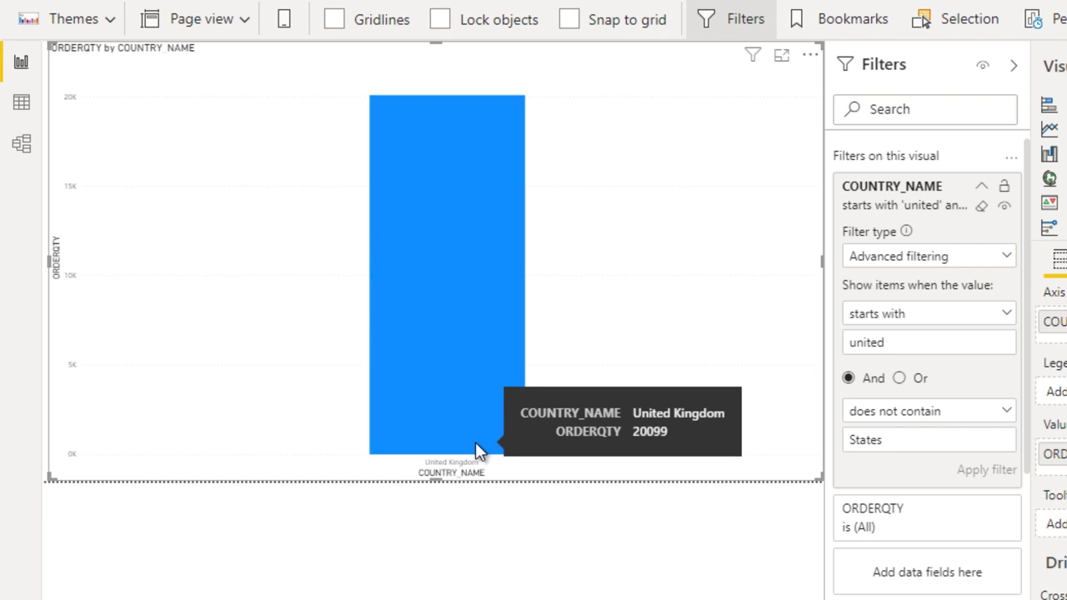
{"action": "left_click", "coordinate": [900, 379]}
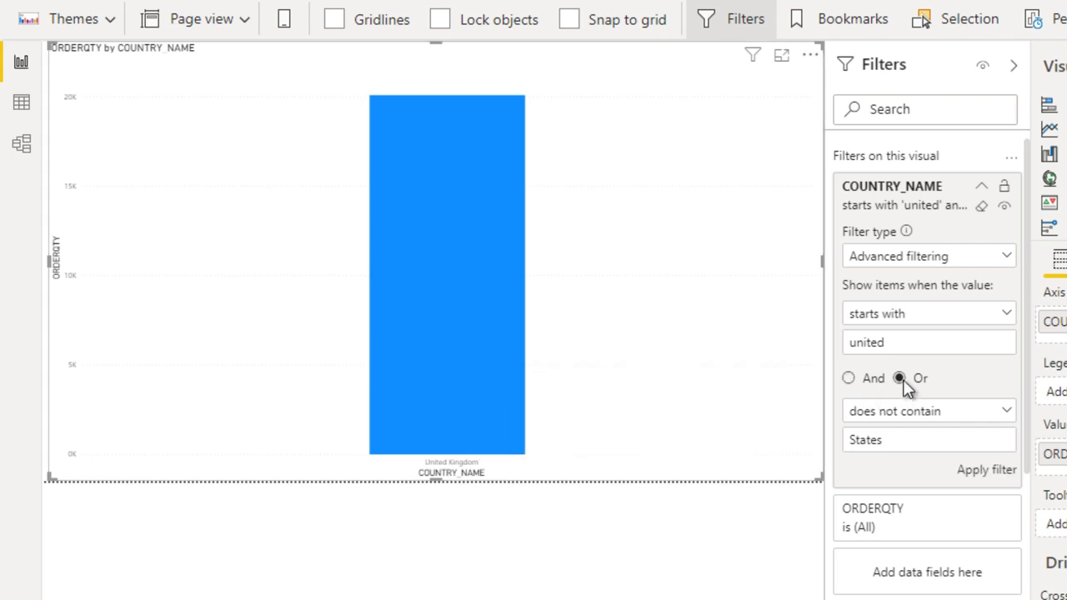
{"action": "left_click", "coordinate": [979, 470]}
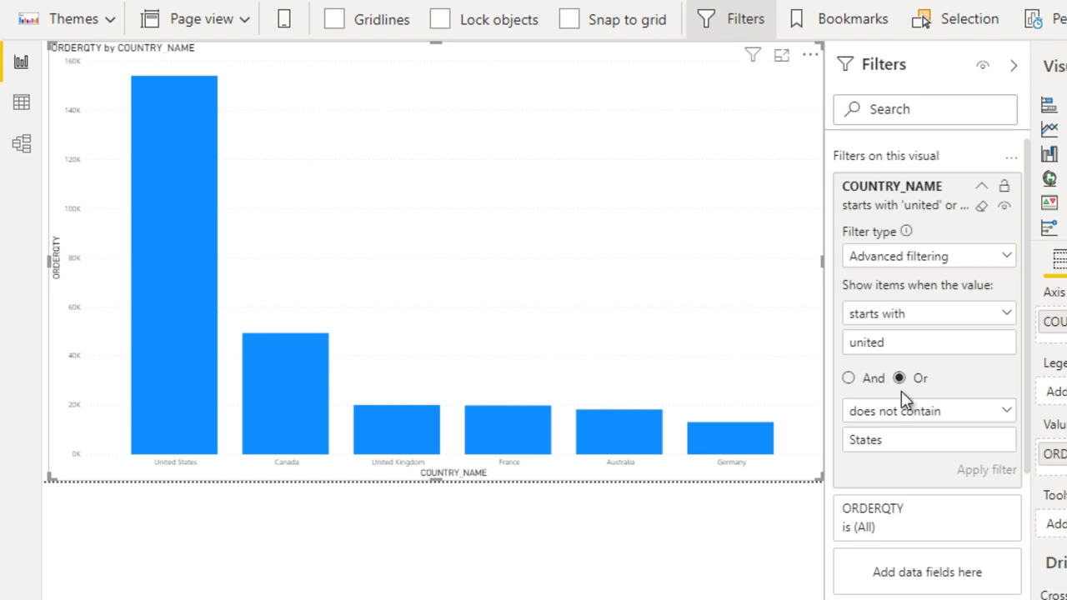
Switch COUNTRY_NAME to a Top N filter showing the top 3 by Sum of ORDERQTY.
{"action": "left_click", "coordinate": [965, 258]}
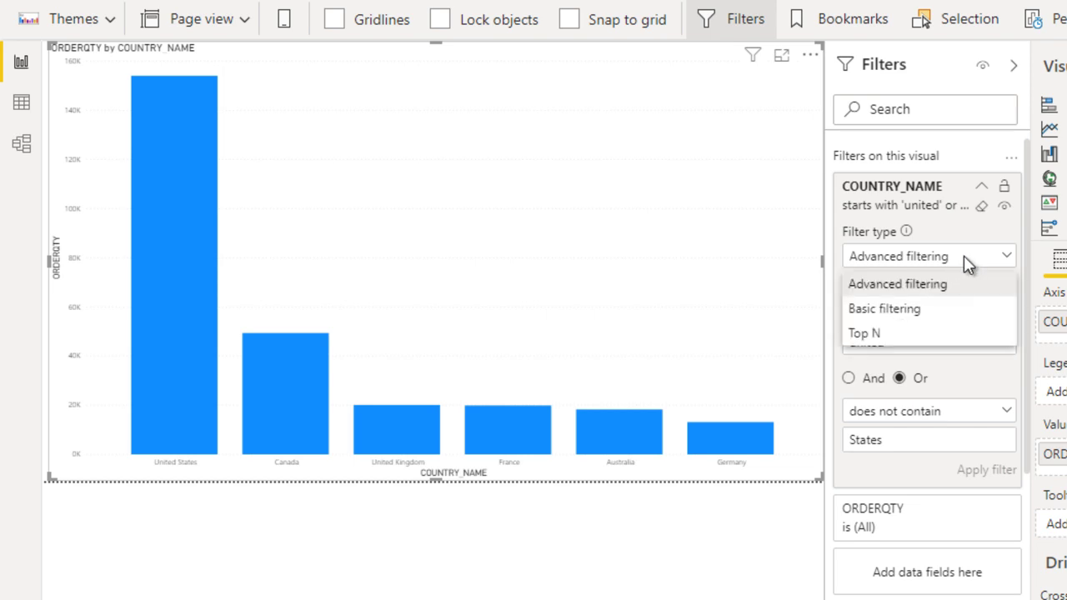
{"action": "left_click", "coordinate": [904, 334]}
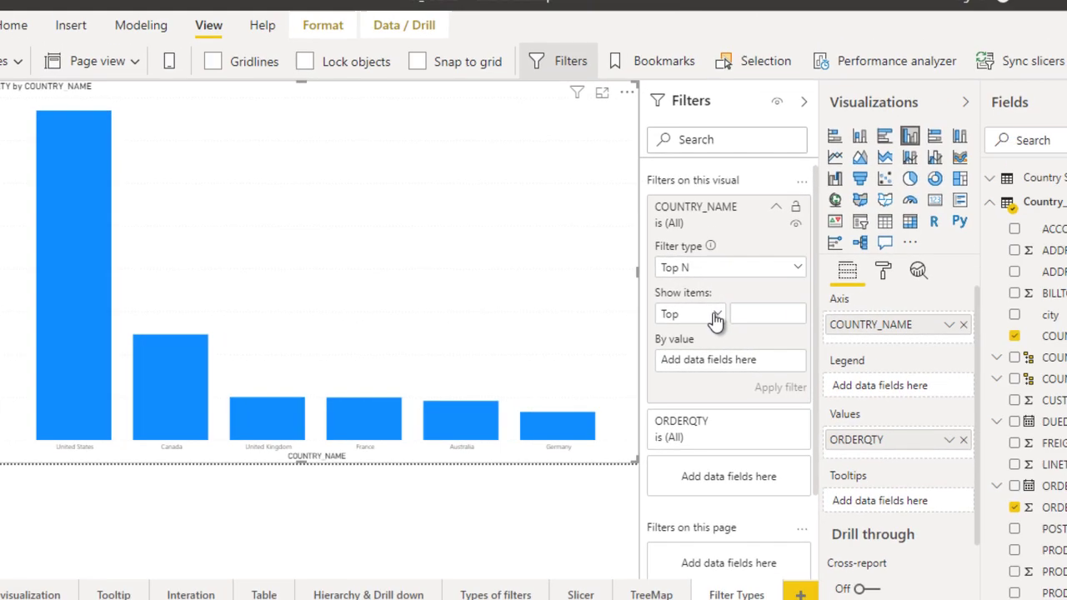
{"action": "left_click", "coordinate": [715, 317]}
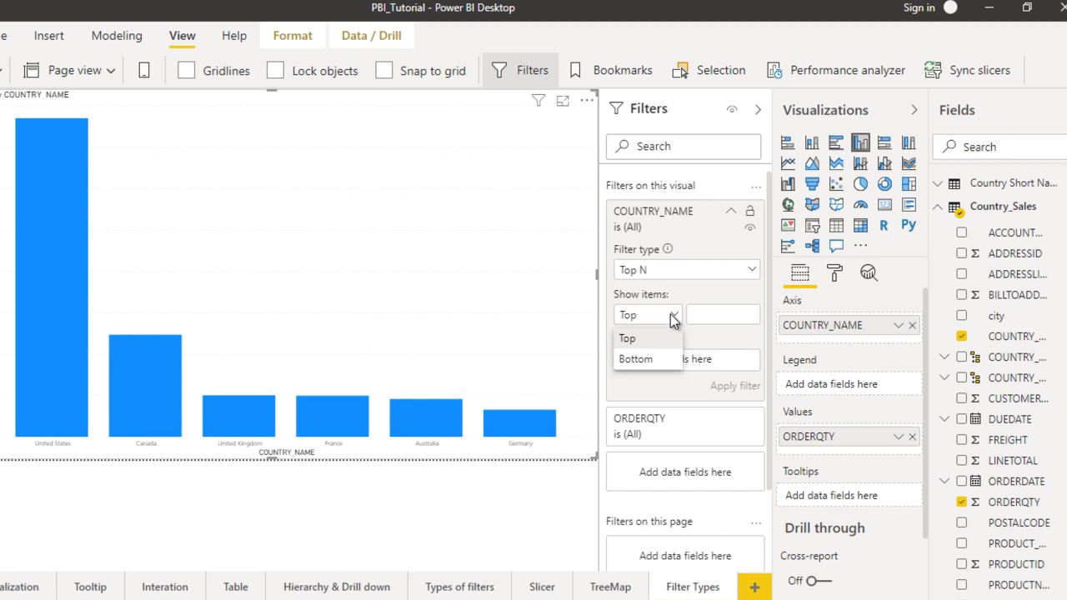
{"action": "left_click", "coordinate": [670, 314]}
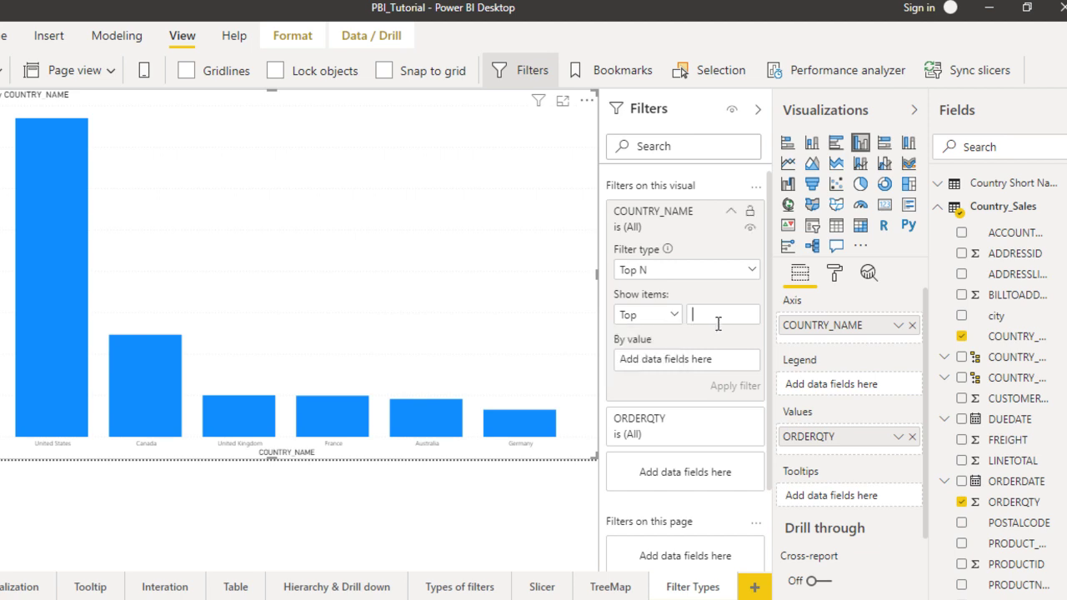
{"action": "type", "text": "3"}
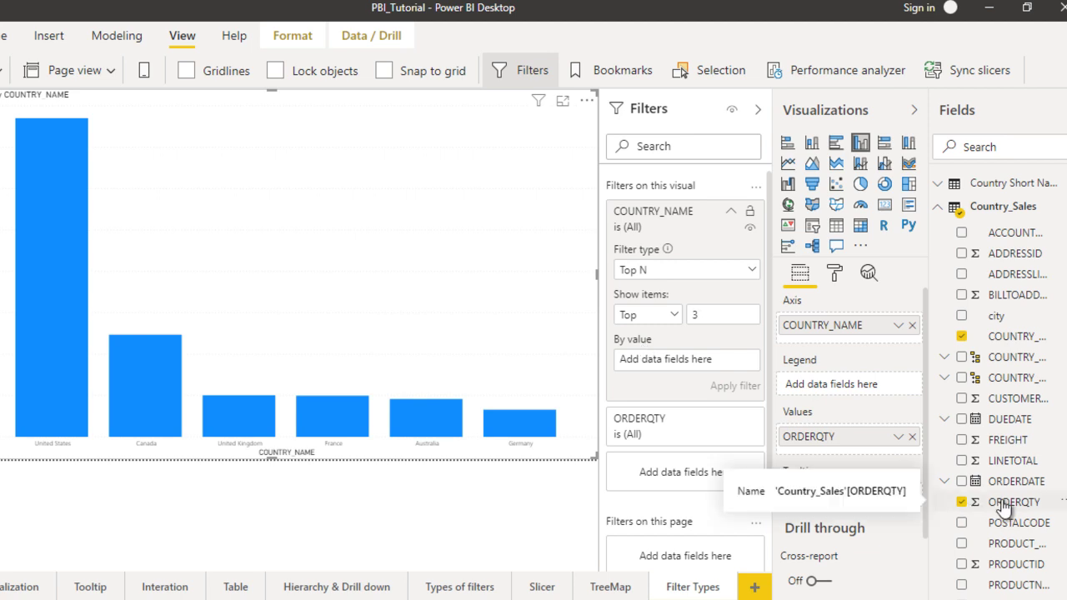
{"action": "left_click_drag", "start_coordinate": [1006, 507], "coordinate": [688, 365]}
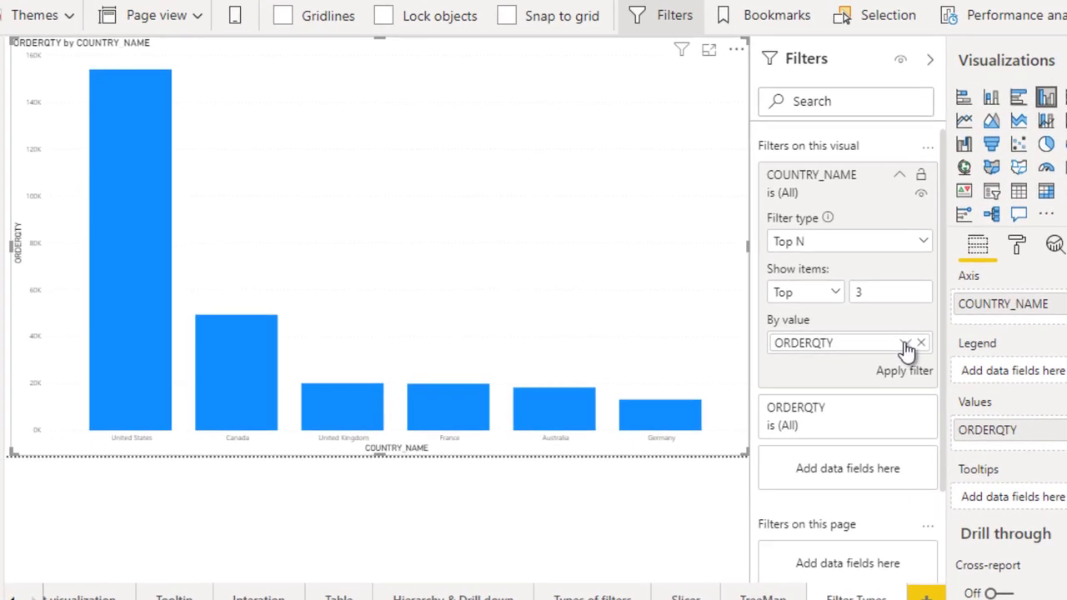
{"action": "left_click", "coordinate": [735, 360]}
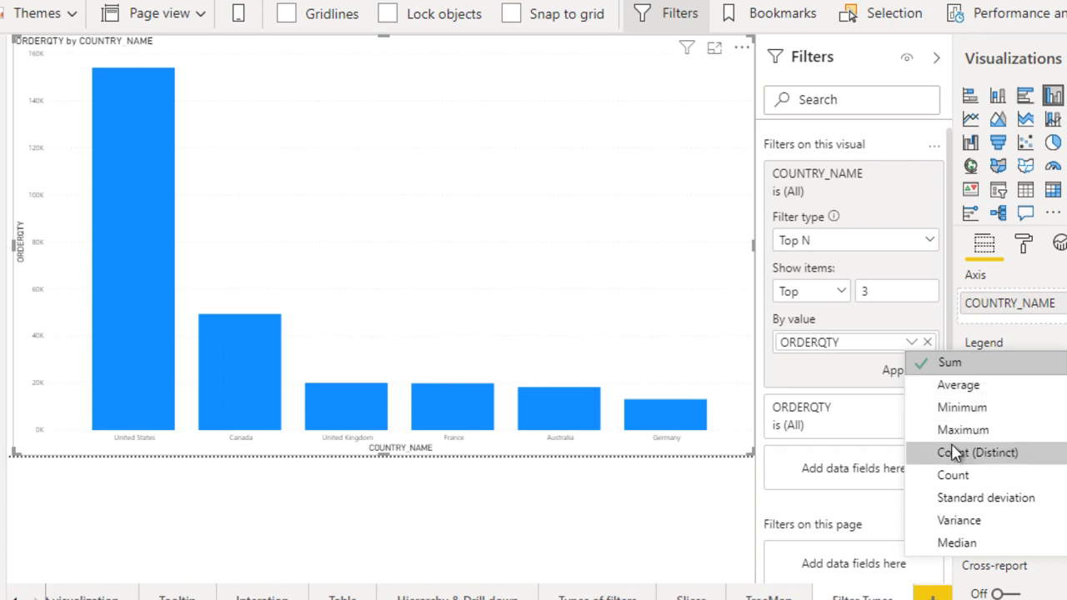
{"action": "left_click", "coordinate": [863, 358]}
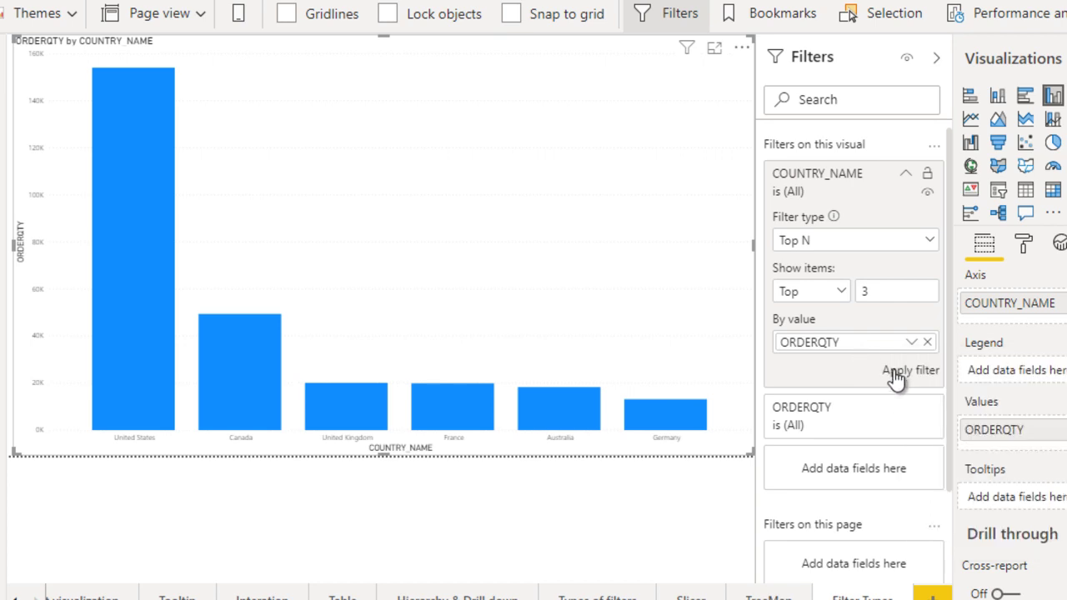
{"action": "left_click", "coordinate": [896, 375]}
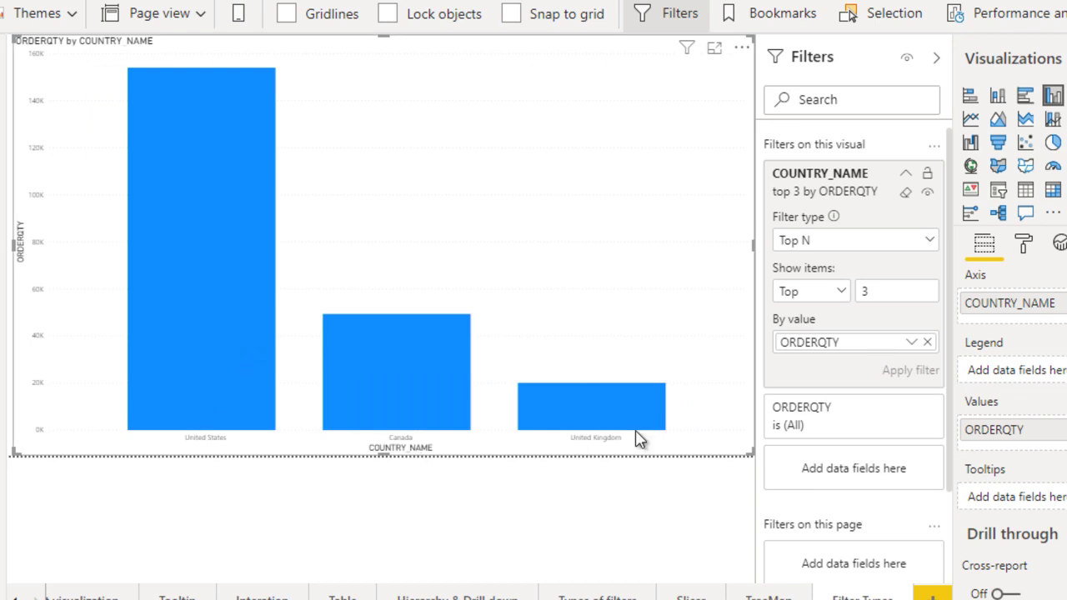
Change the Top N filter from Top 3 to Bottom 3 and apply it.
{"action": "left_click", "coordinate": [831, 295]}
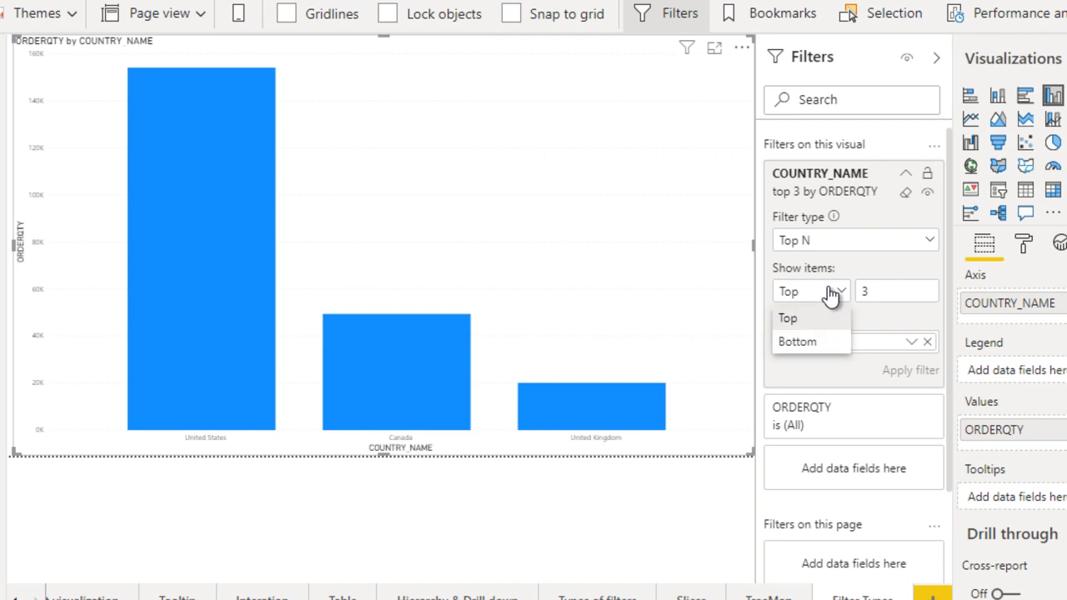
{"action": "left_click", "coordinate": [811, 344]}
{"action": "left_click", "coordinate": [914, 375]}
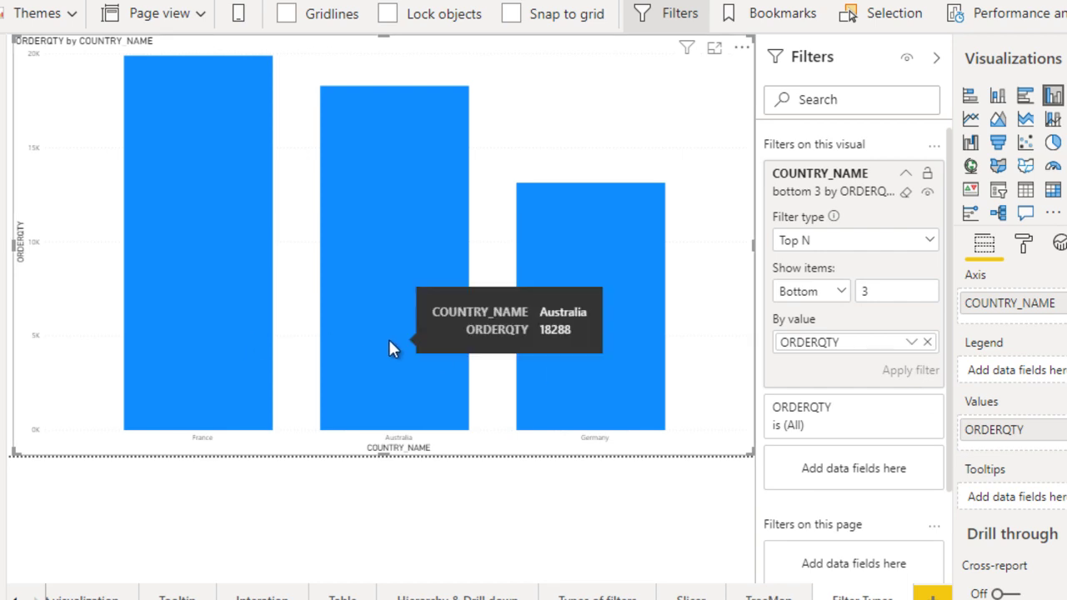
{"action": "mouse_move", "coordinate": [253, 238]}
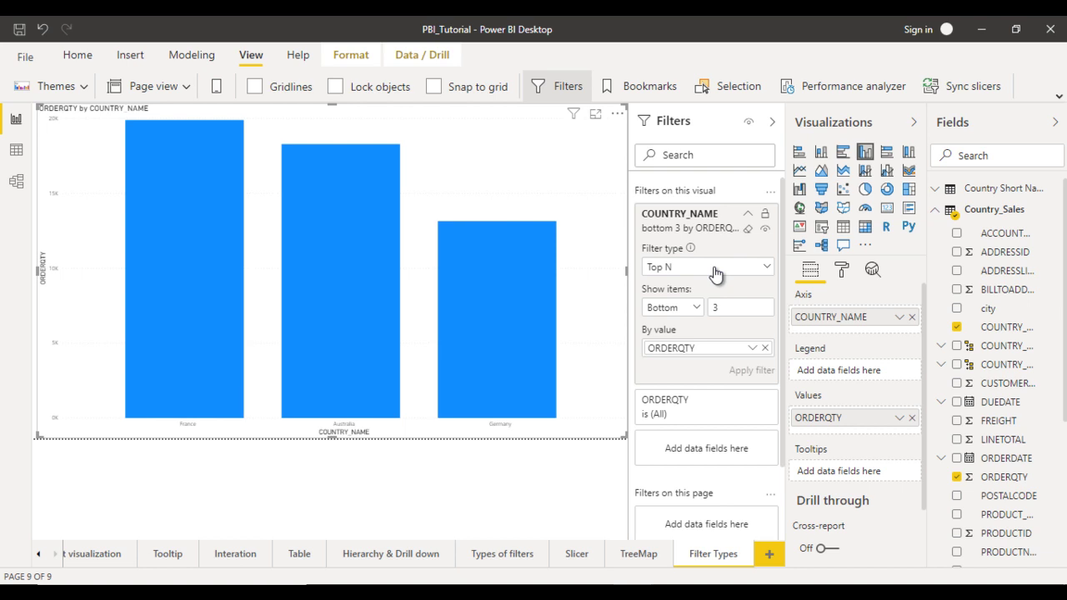
Set the COUNTRY_NAME filter type back to Basic filtering.
{"action": "left_click", "coordinate": [714, 268]}
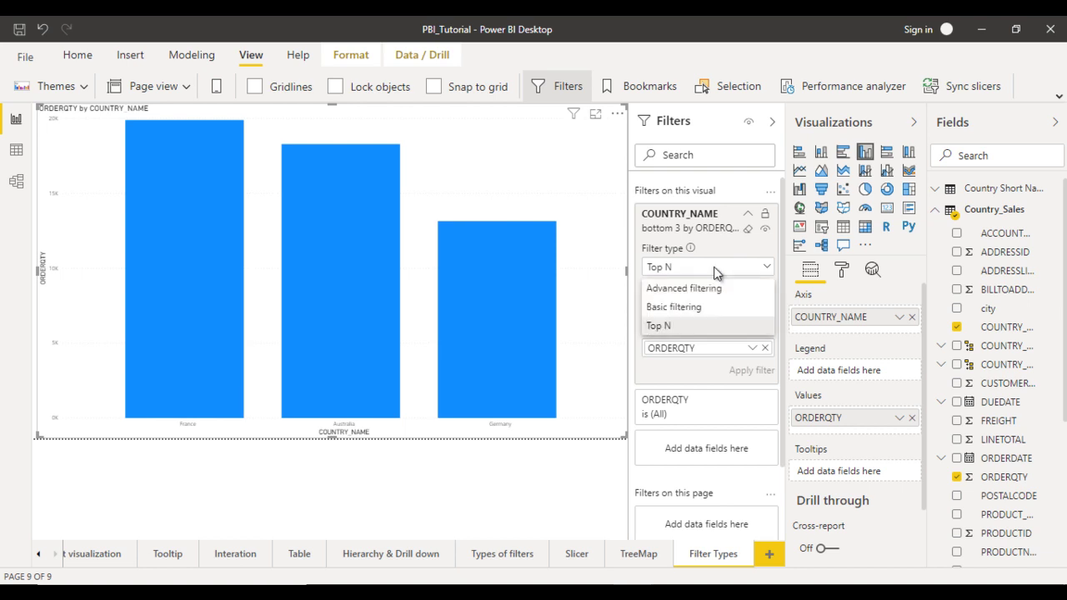
{"action": "left_click", "coordinate": [688, 310]}
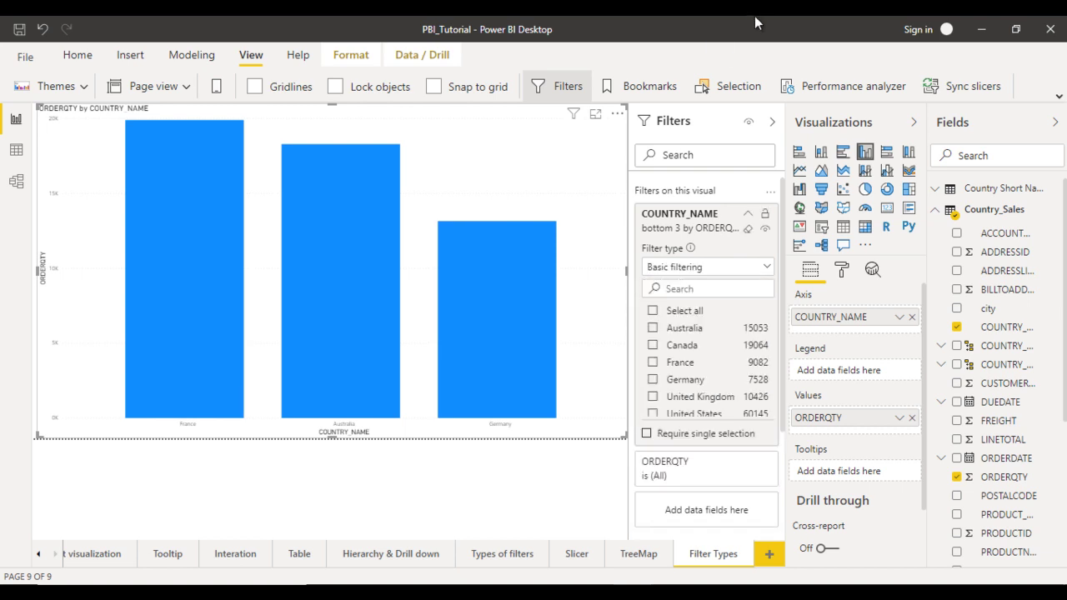